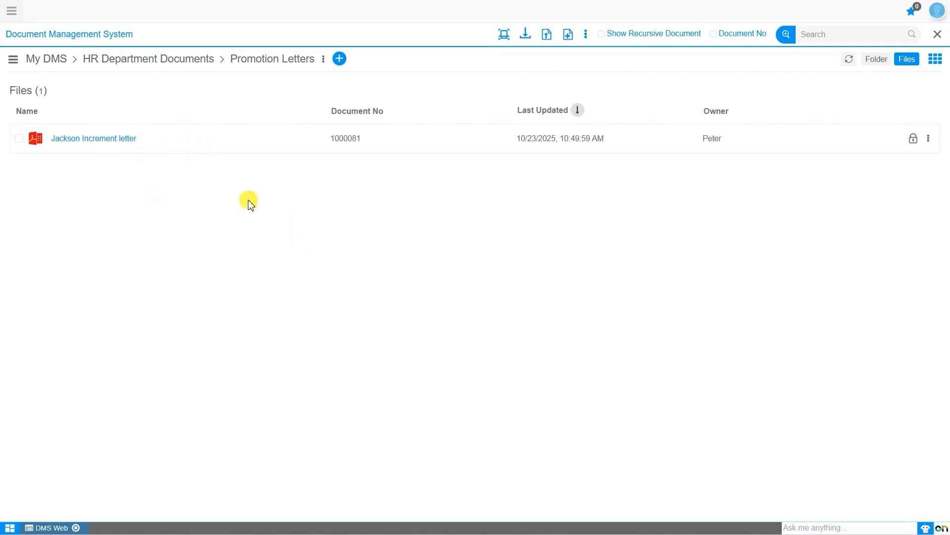
Select the Jackson Increment letter and start a Request Signature from its Sign Document option.
left_click(87, 136)
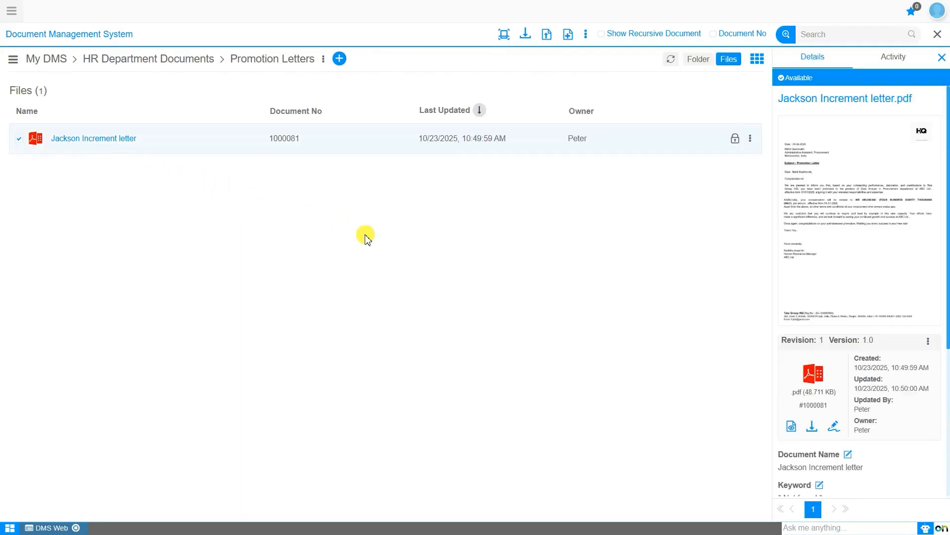
left_click(836, 427)
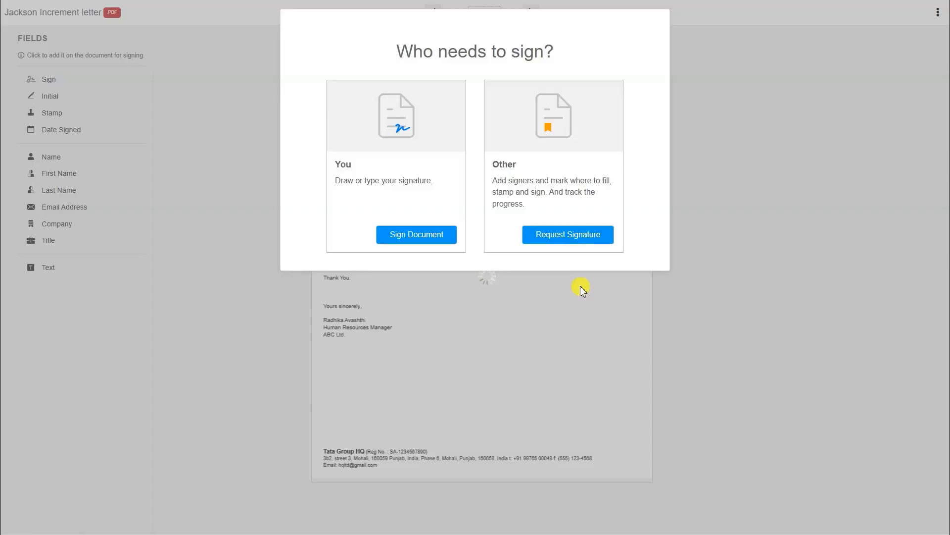
left_click(559, 239)
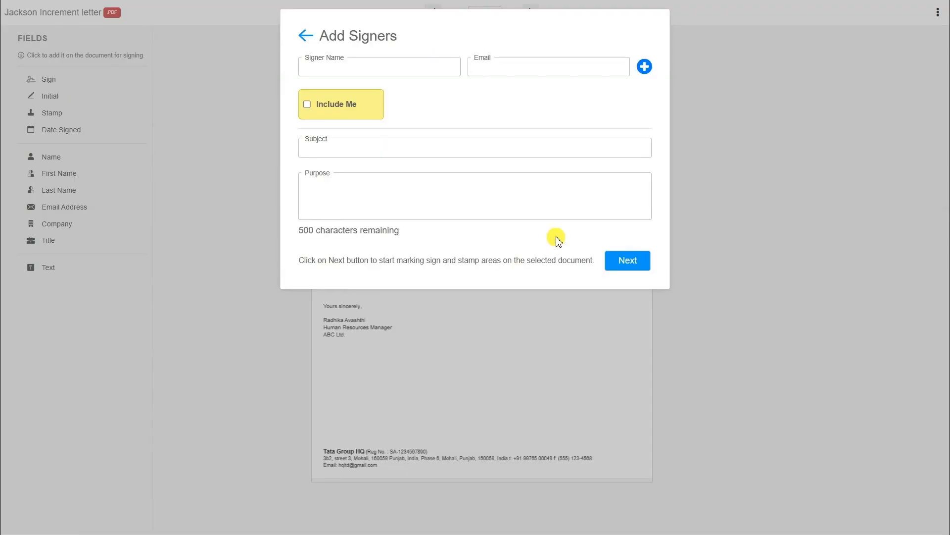
Add the letter's recipient as a signer, picked from the name suggestions.
left_click(404, 73)
type("Jackson")
left_click(412, 87)
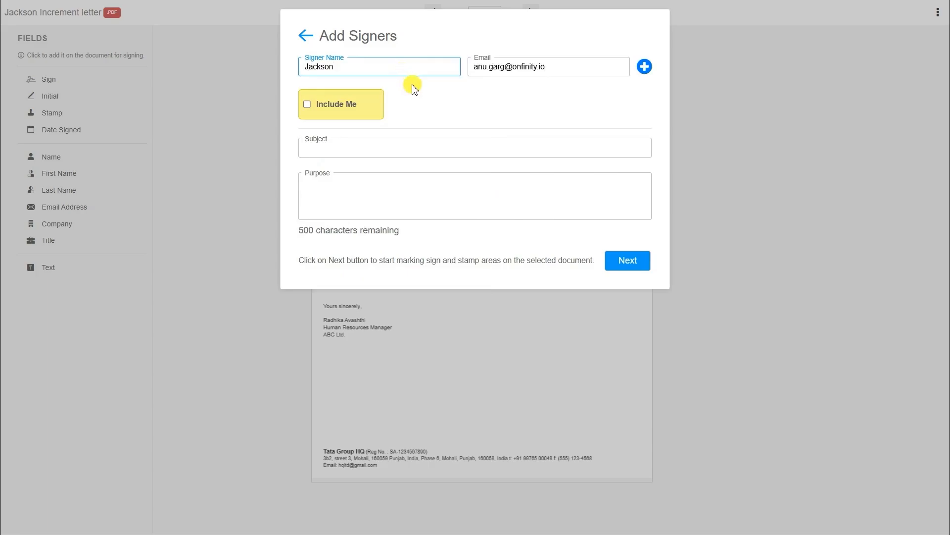
left_click(644, 67)
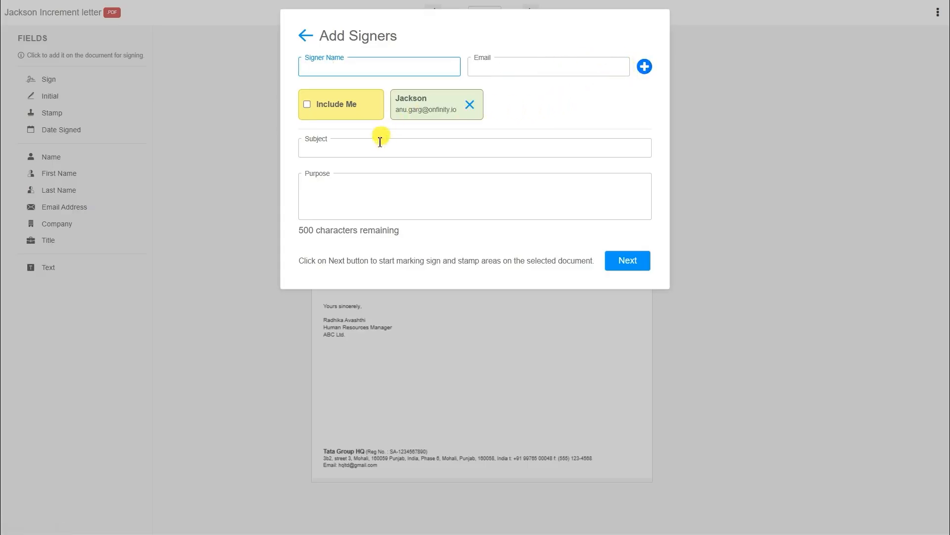
Enter subject 'Please Sign the document.' and a review-and-approve digital signature purpose, then continue.
left_click(377, 152)
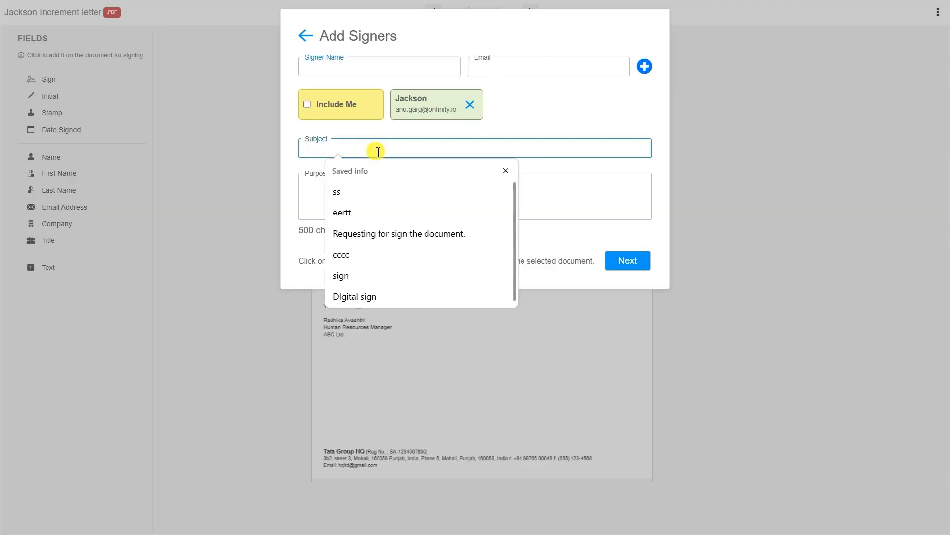
type("s")
key("BackSpace")
type("Please Sign the document.")
left_click(302, 186)
type("PlPlease ")
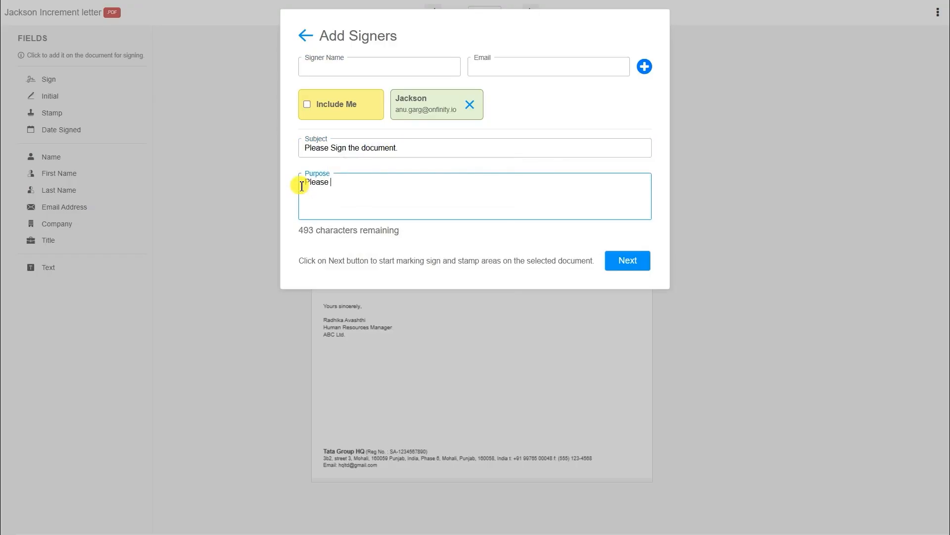
type("review the document an")
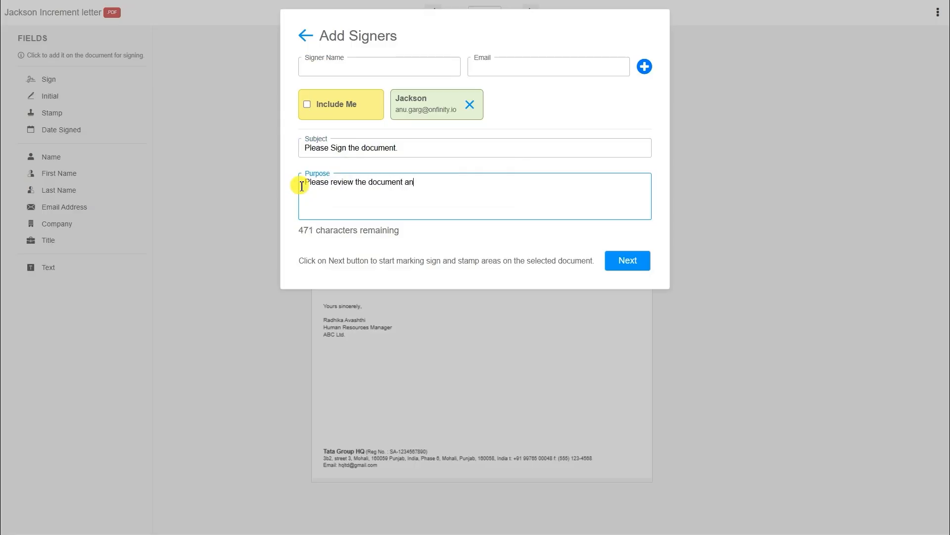
type("d give us approval by applying digita")
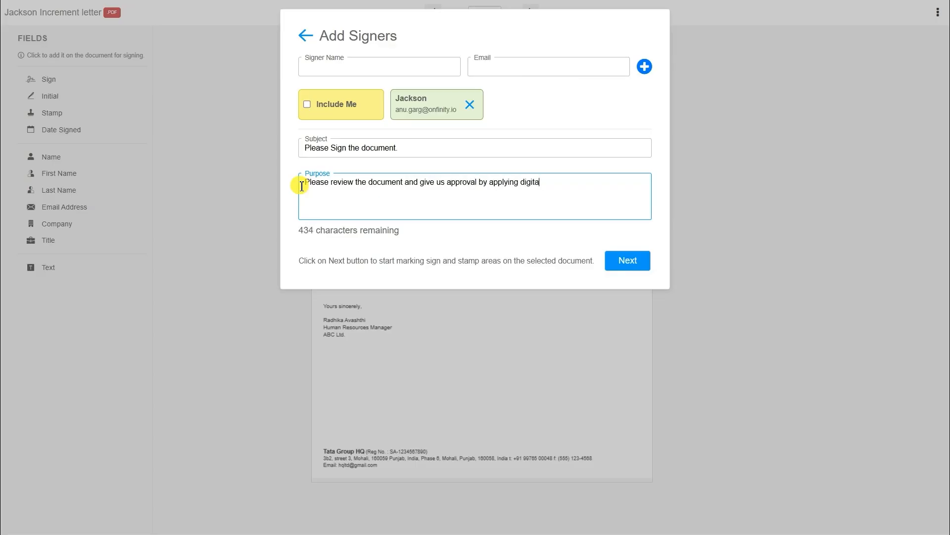
type("l signature.")
left_click(623, 268)
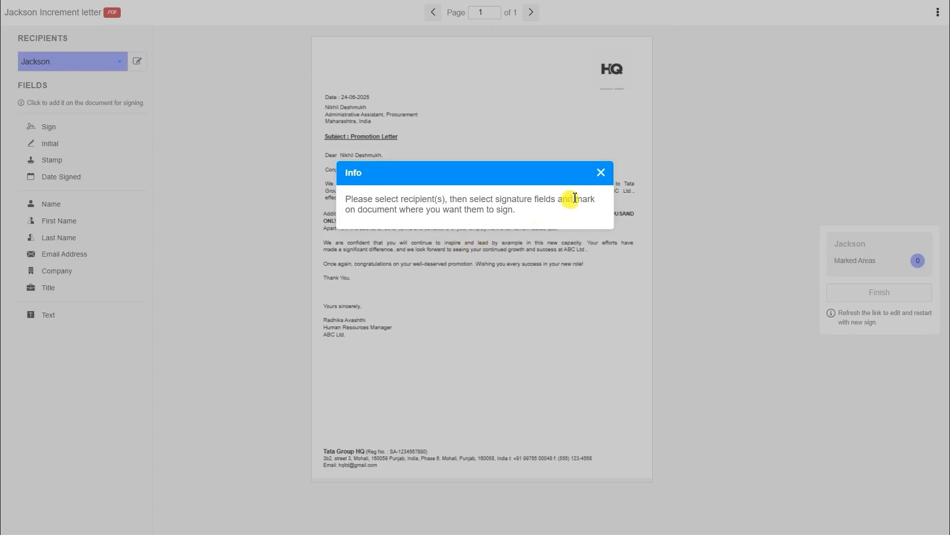
Place Sign and Date Signed fields beside 'Yours sincerely' and send the signing request.
left_click(603, 177)
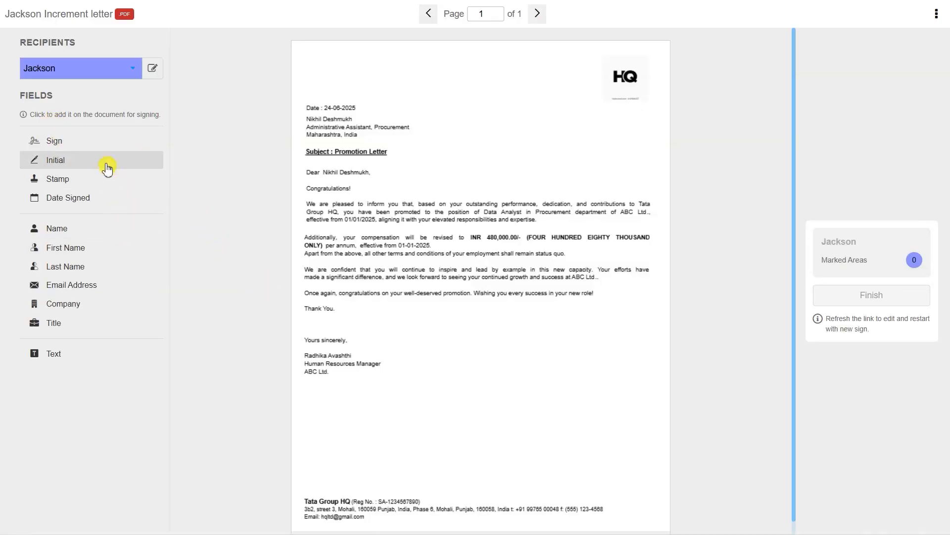
left_click(95, 146)
left_click_drag(319, 55, 640, 351)
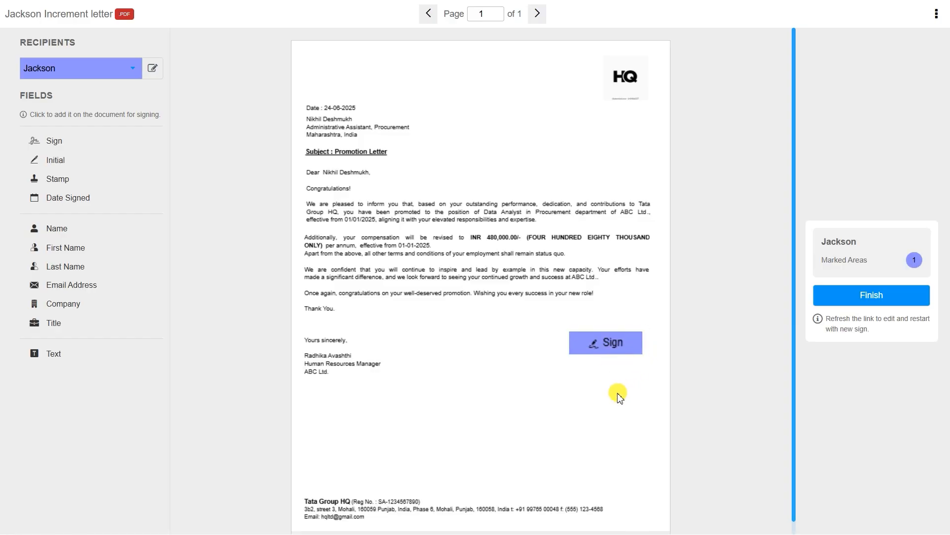
left_click(156, 198)
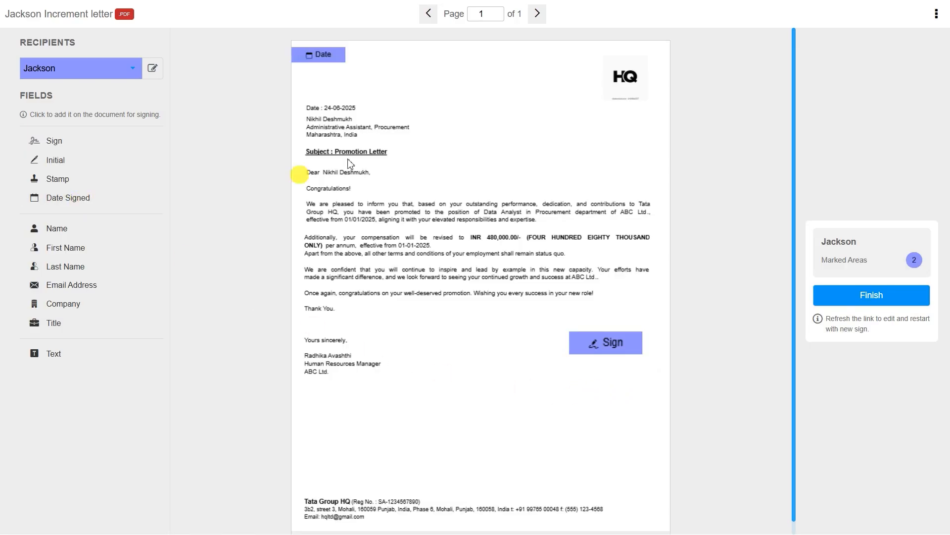
left_click_drag(324, 58, 600, 369)
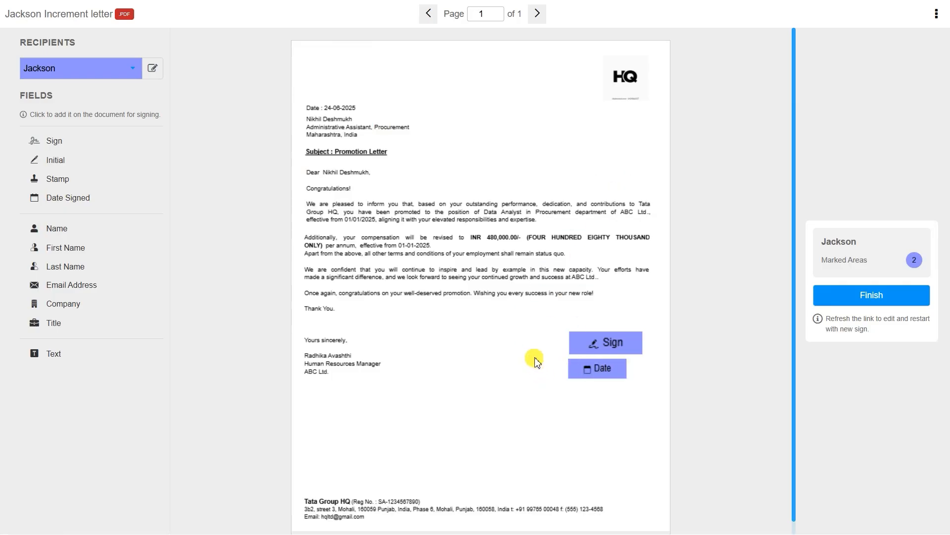
left_click(851, 298)
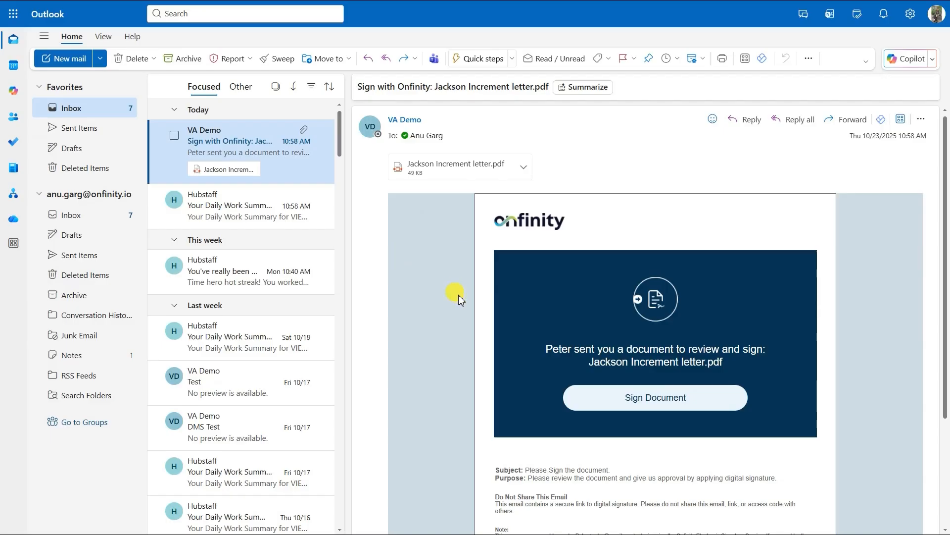
Preview the attached letter PDF, then follow the email's Sign Document link.
left_click(431, 171)
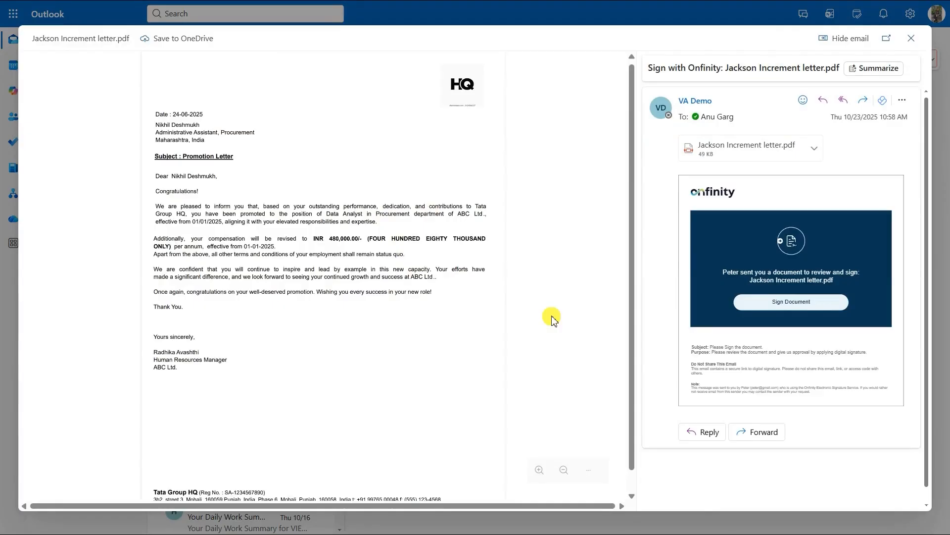
left_click(914, 40)
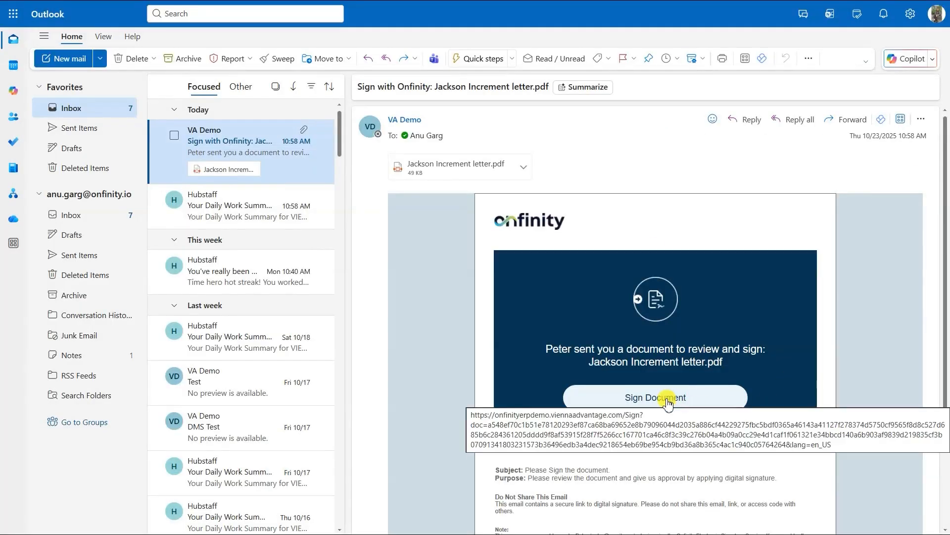
left_click(667, 399)
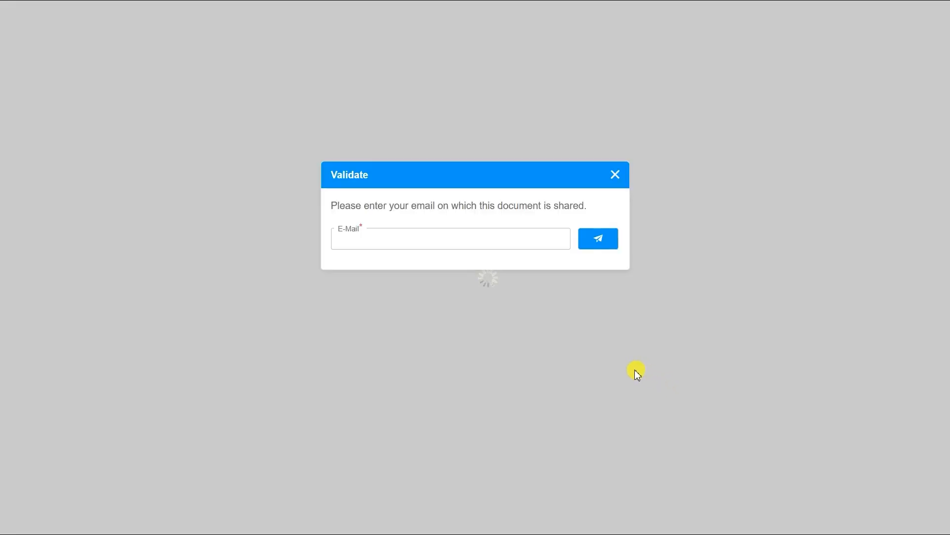
Submit the recipient's e-mail address in the Validate dialog to request an OTP.
left_click(422, 242)
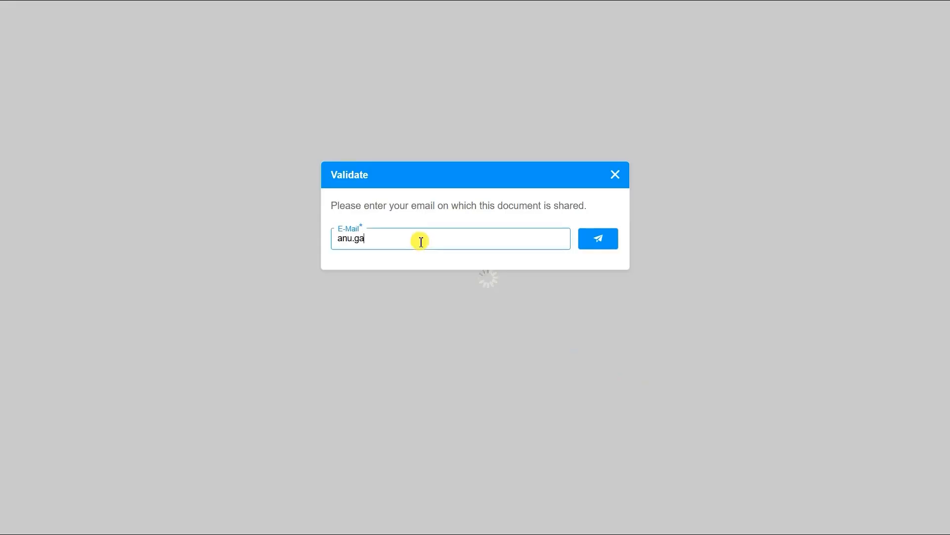
key("Return")
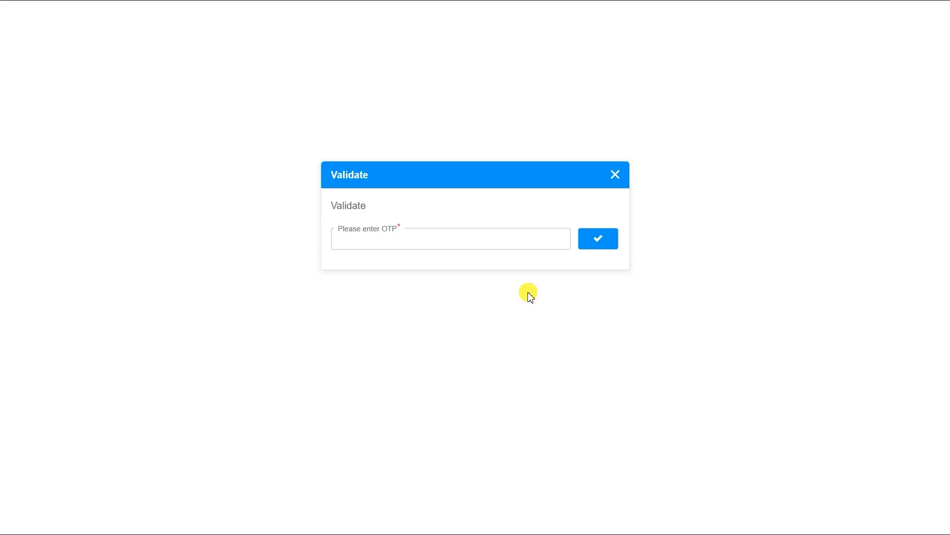
key("alt+Tab")
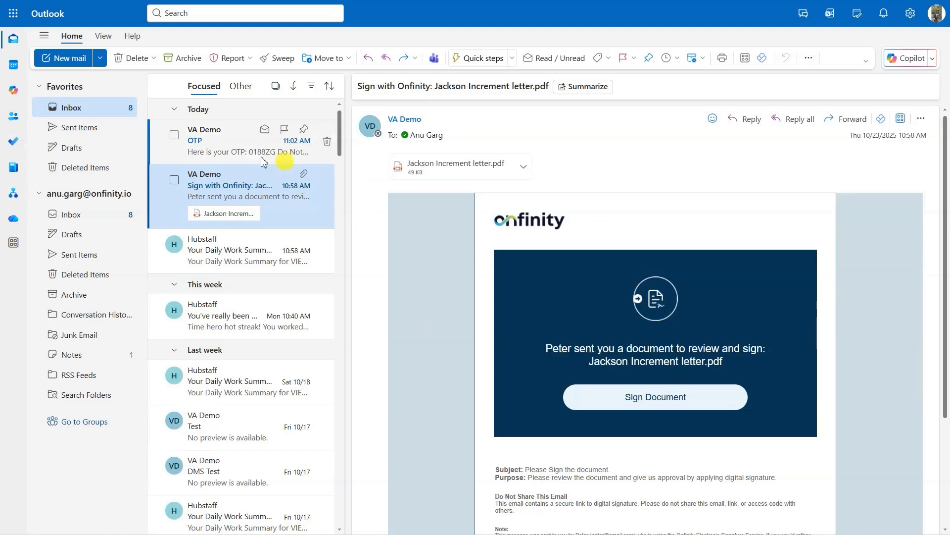
Copy the passcode from the OTP email, paste it into the Validate dialog and submit.
left_click(270, 151)
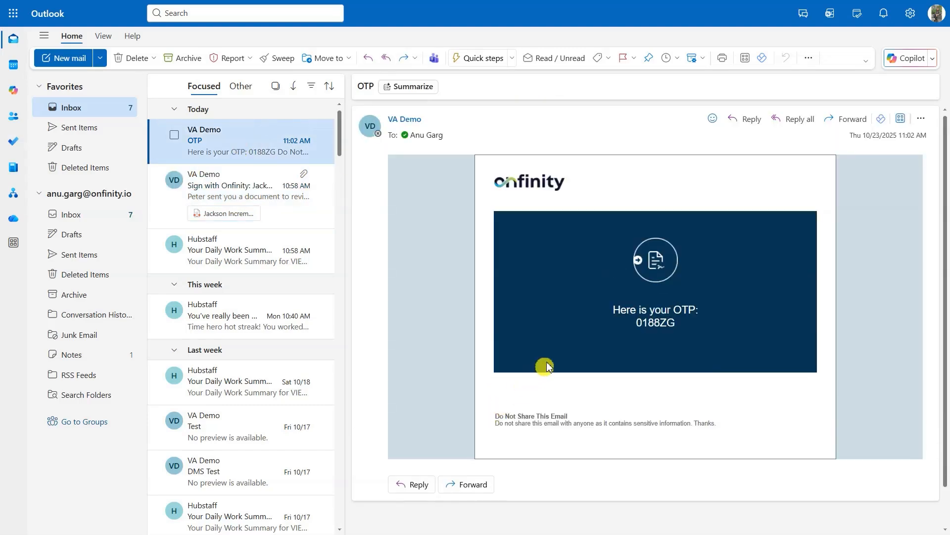
left_click_drag(629, 327, 676, 324)
right_click(676, 324)
left_click(685, 340)
key("alt+Tab")
left_click(364, 240)
key("ctrl+v")
left_click(609, 244)
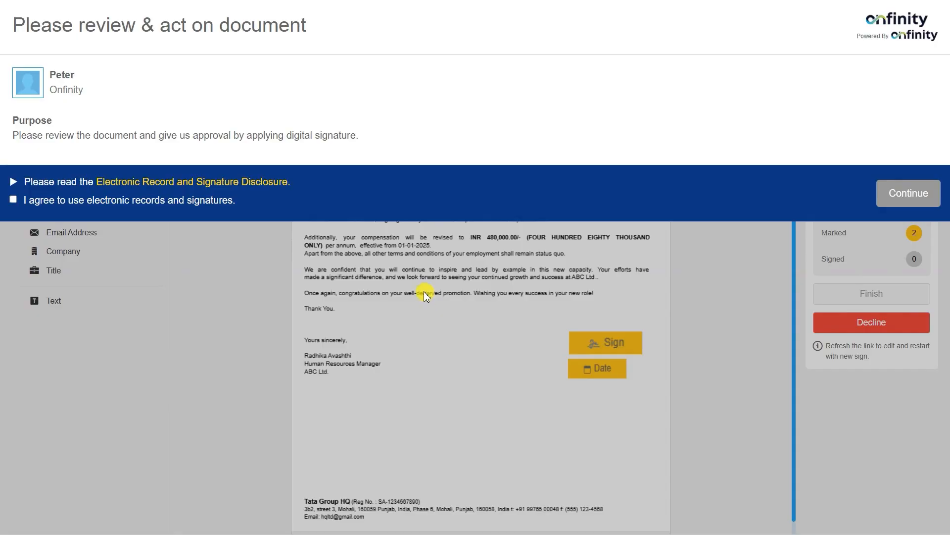
Accept e-signature consent, adopt a bold script signature, fill the date 10/23/2025, and finish.
left_click(14, 200)
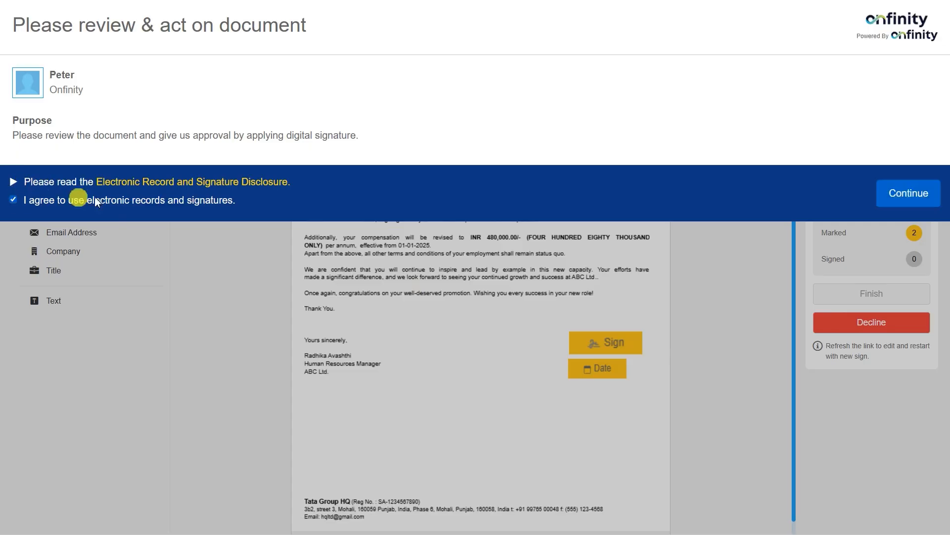
left_click(909, 194)
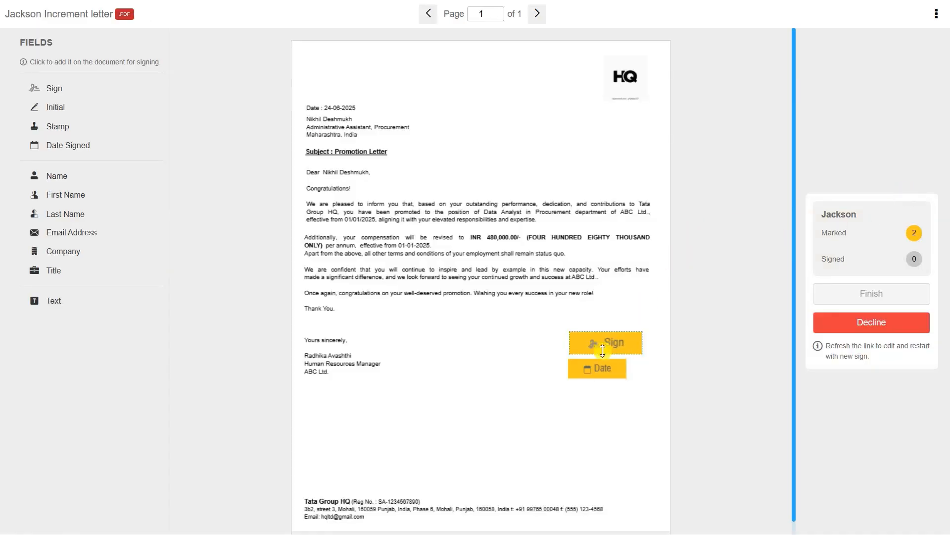
left_click(97, 97)
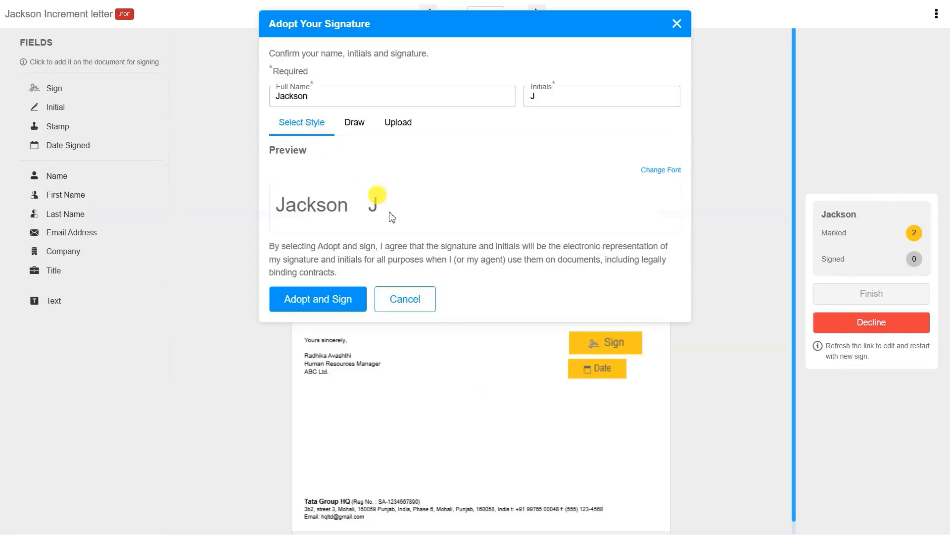
left_click(654, 171)
left_click(594, 154)
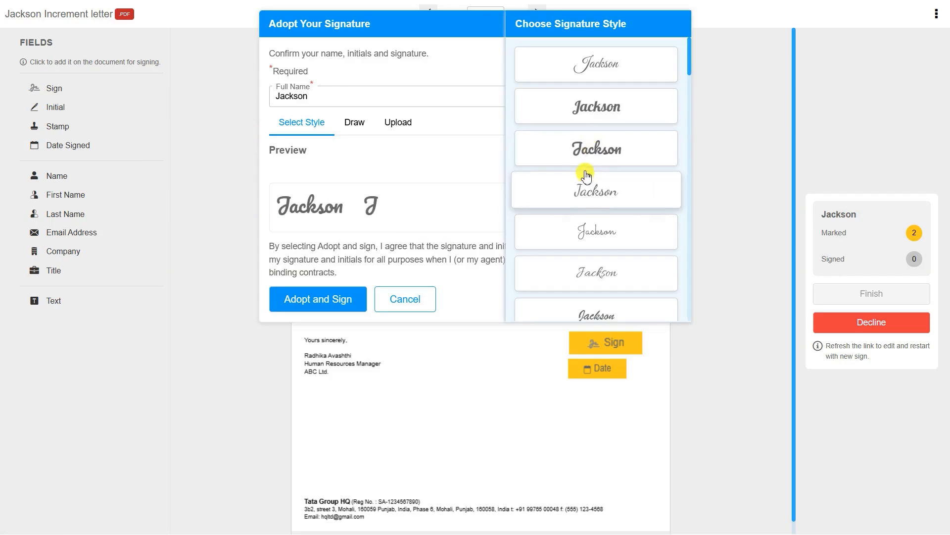
scroll(578, 198, "down", 1)
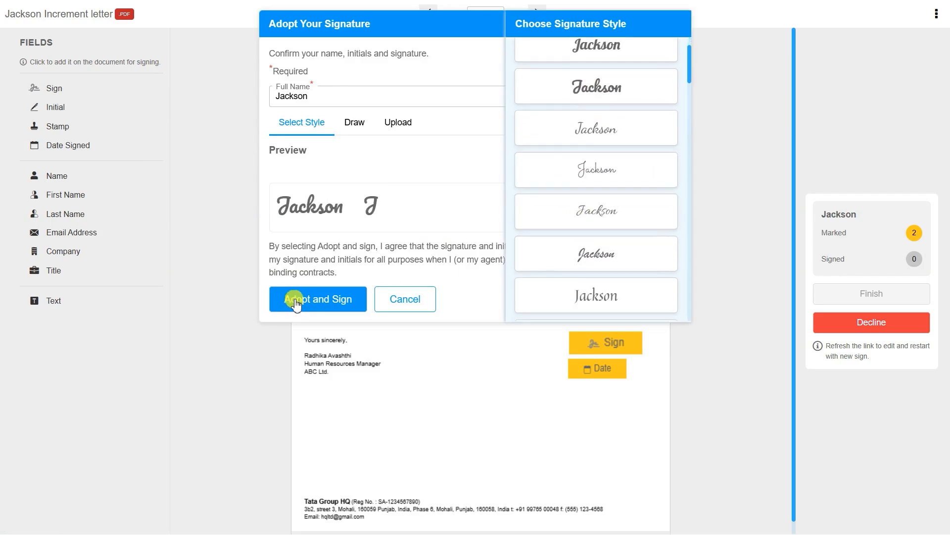
left_click(296, 303)
left_click(600, 344)
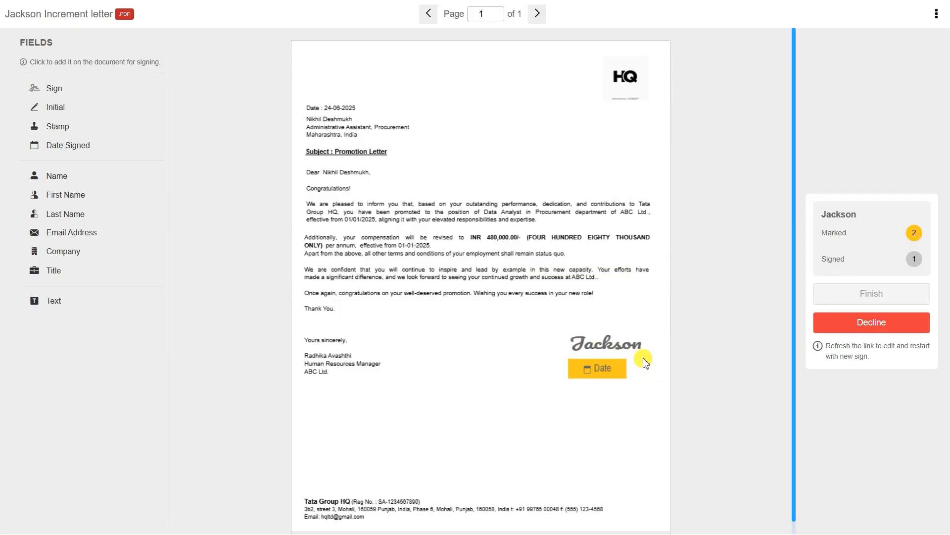
left_click(599, 369)
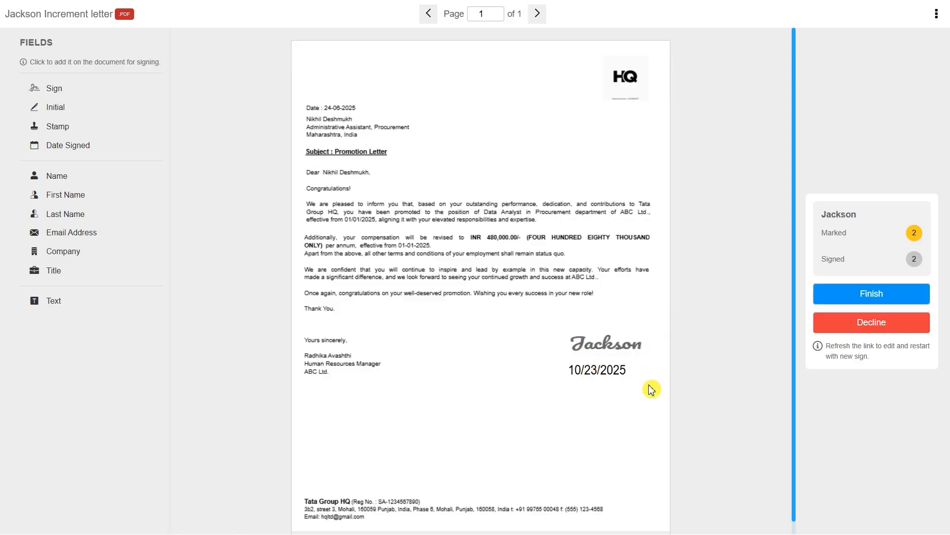
left_click(897, 299)
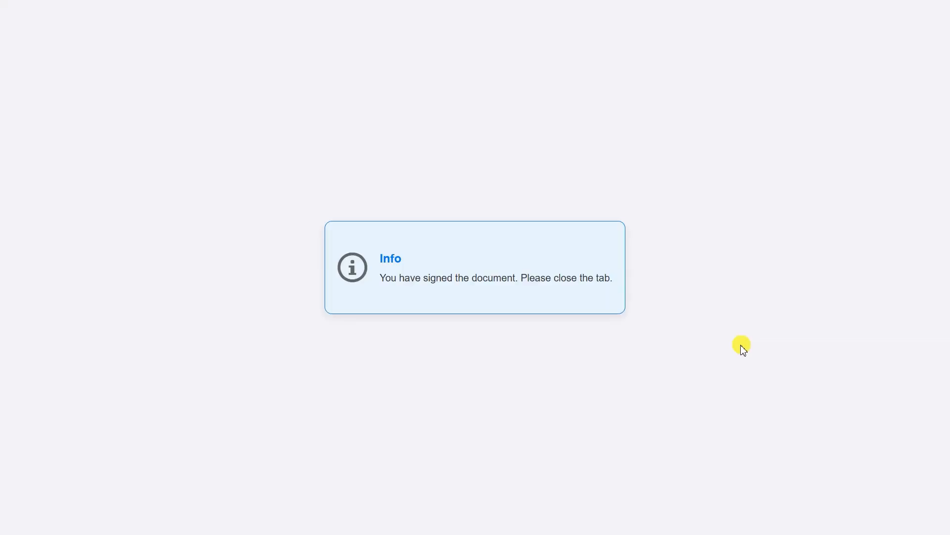
Read the 'Signed with Onfinity' and 'Completed with Onfinity' emails and preview the Audit.pdf attachment.
key("ctrl+w")
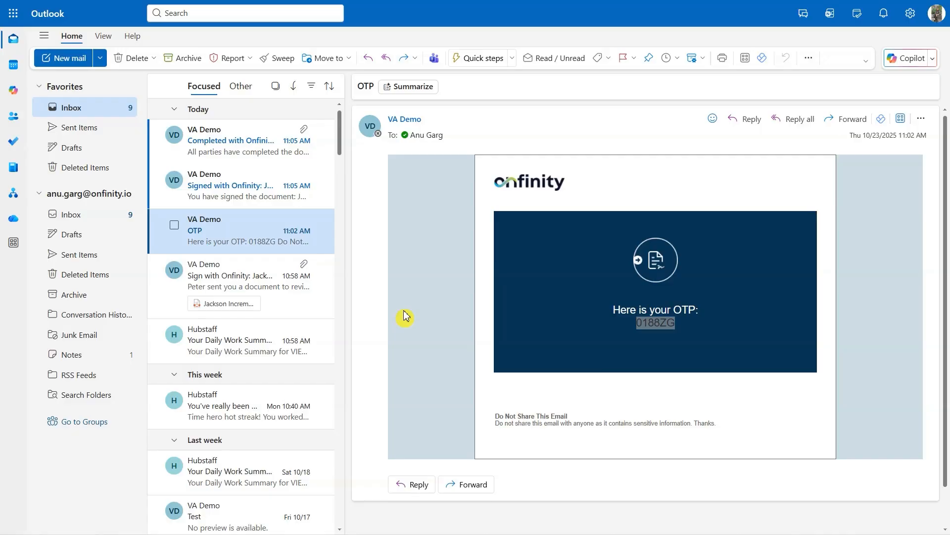
left_click(270, 201)
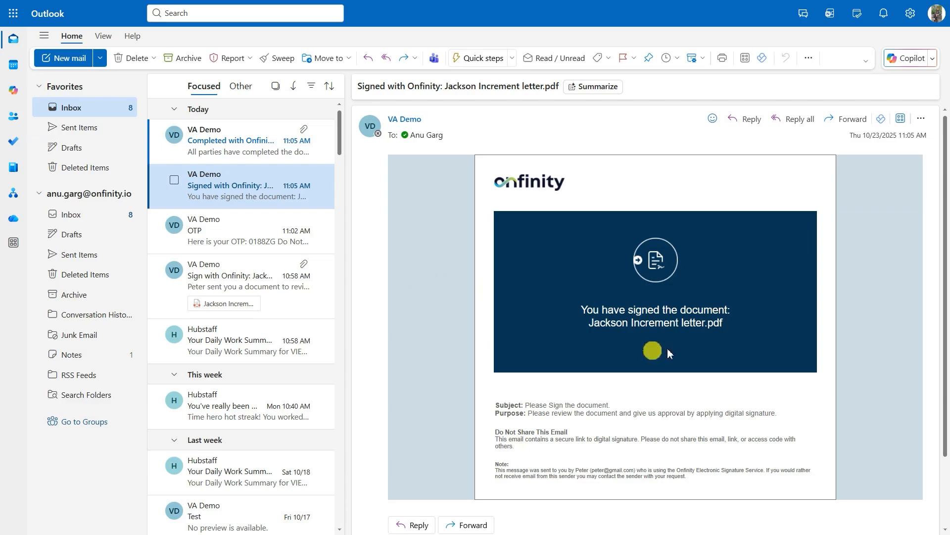
left_click(198, 141)
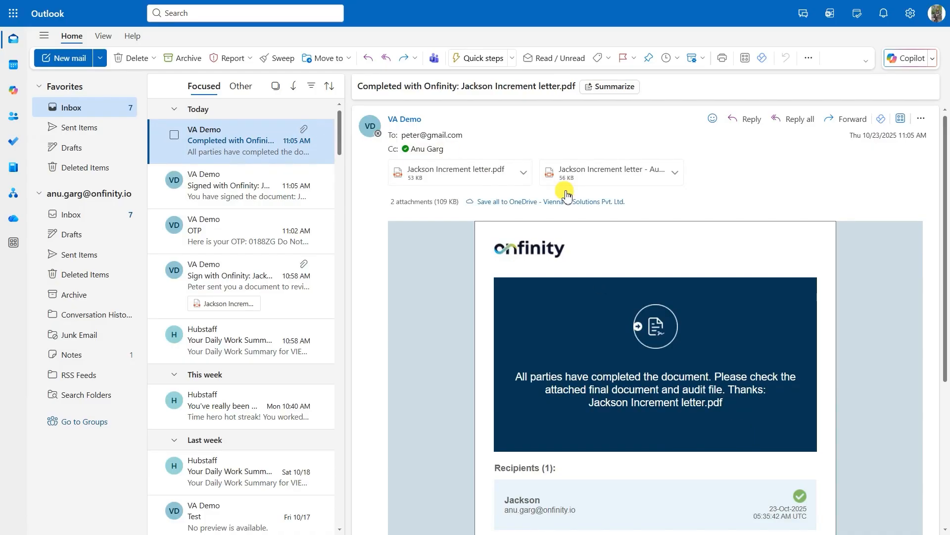
left_click(608, 175)
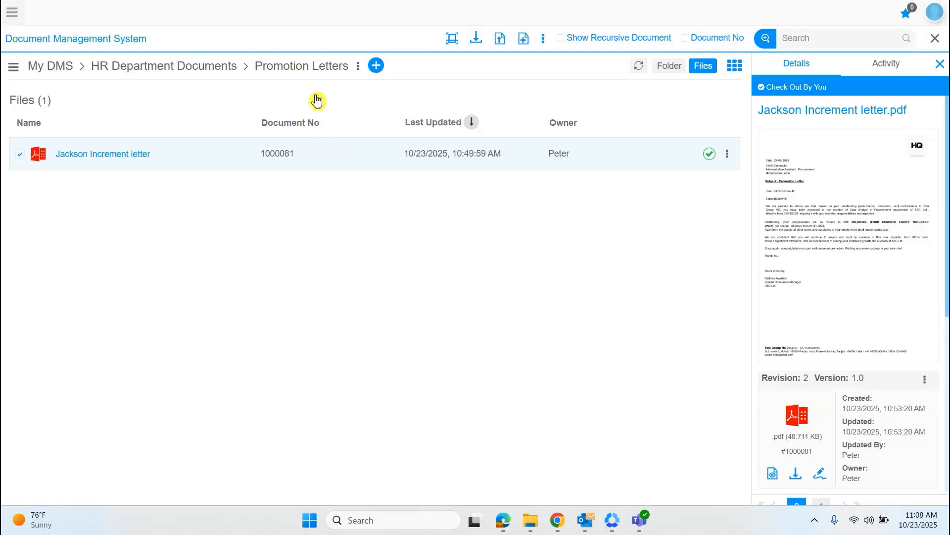
Refresh Promotion Letters and show the Jackson Increment letter's details: Signed, revision 2.
left_click(311, 69)
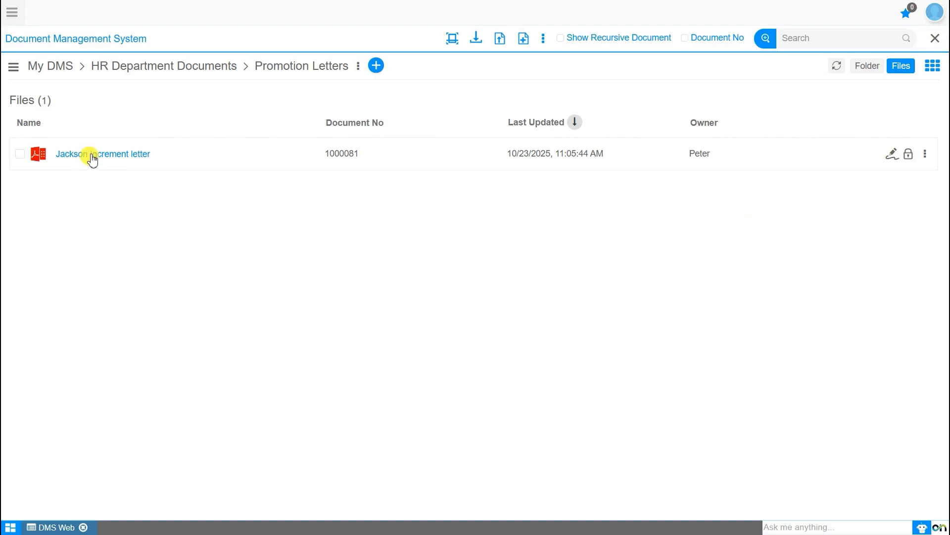
left_click(95, 163)
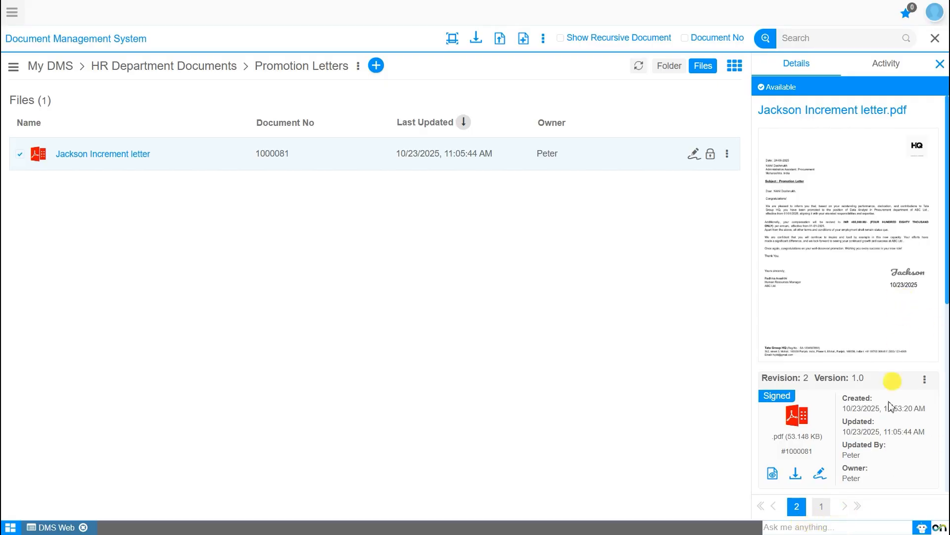
View the signed letter, check Related Signed Document, and show its Activity history.
left_click(774, 474)
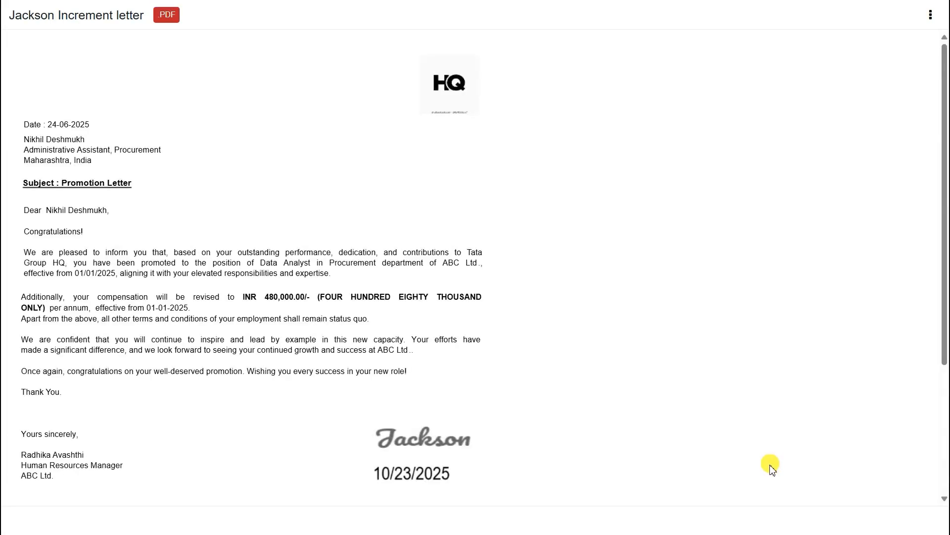
key("Escape")
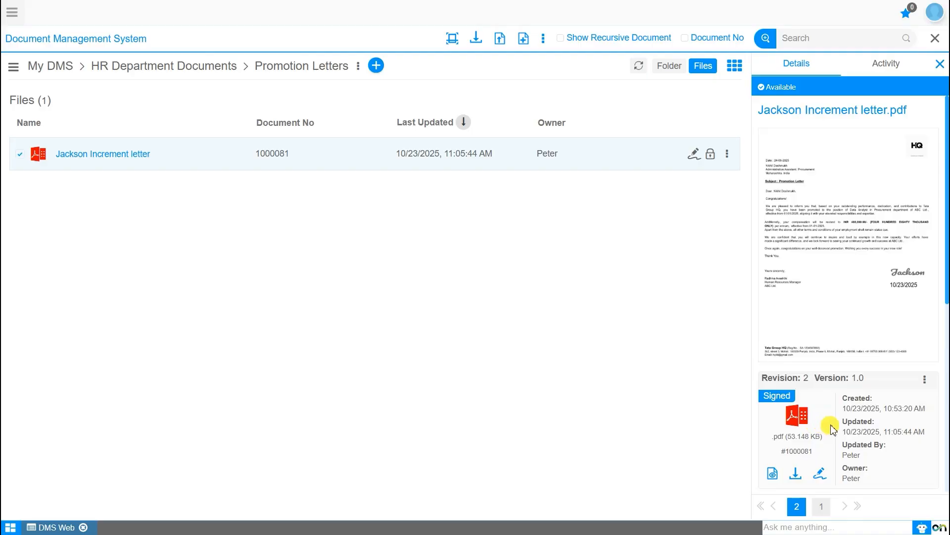
scroll(834, 423, "down", 5)
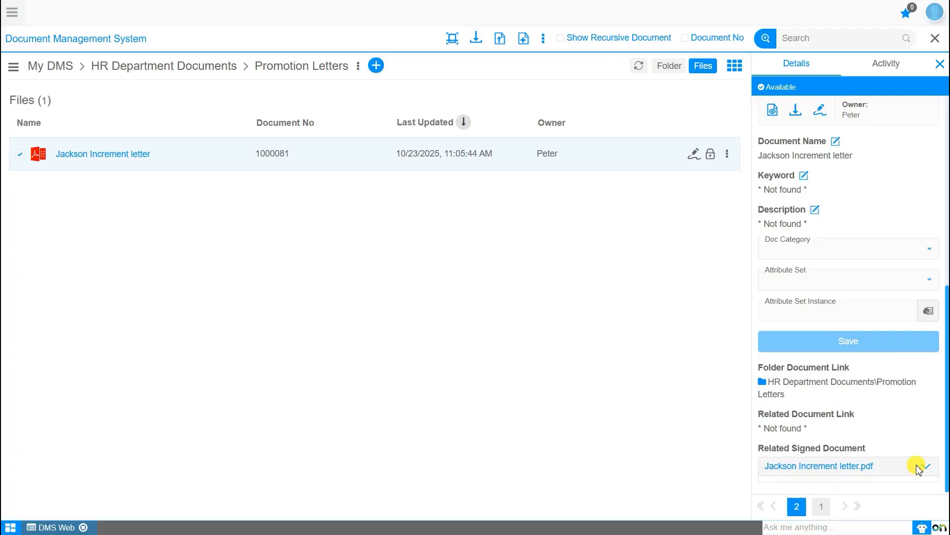
left_click(883, 65)
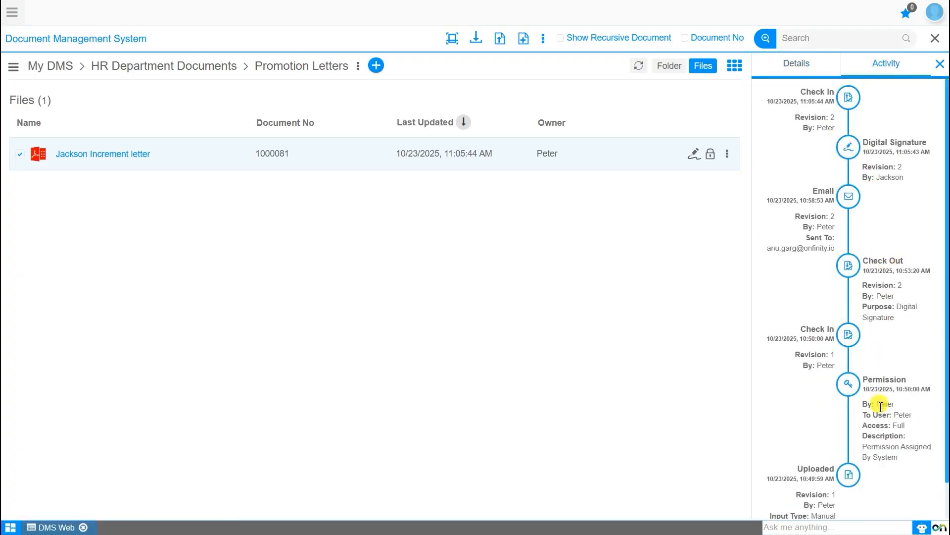